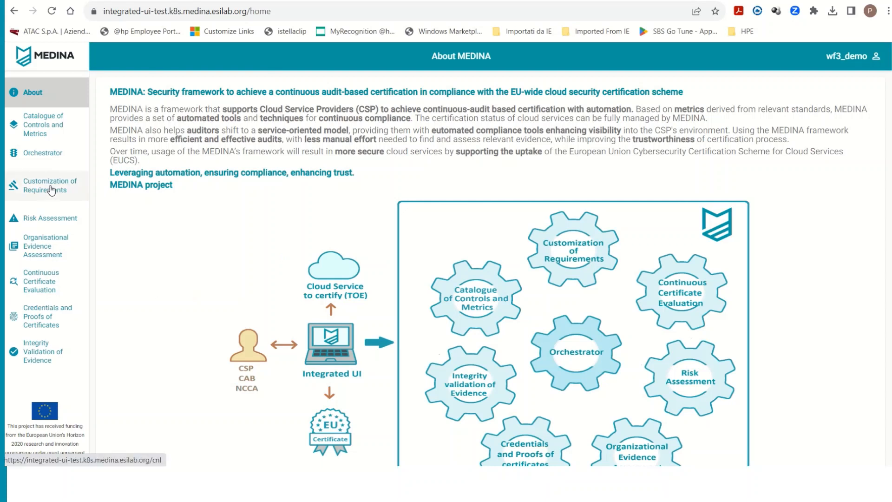
- Open the Customization of Requirements list, and highlight the decoded cloud service IDs in the account's user information
click(52, 190)
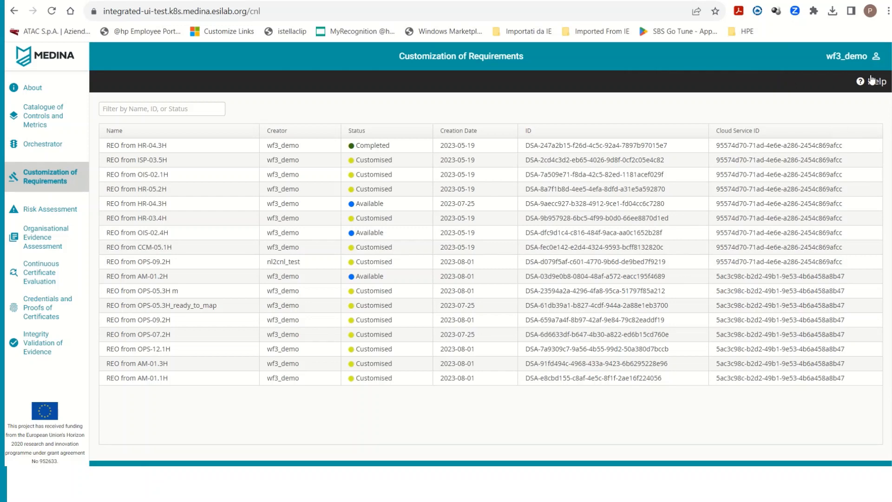
click(876, 58)
click(862, 78)
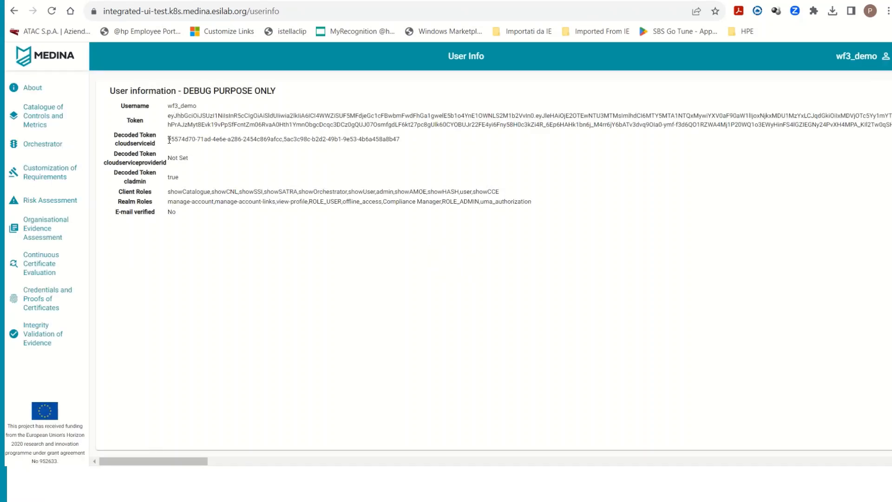
drag(169, 139, 398, 138)
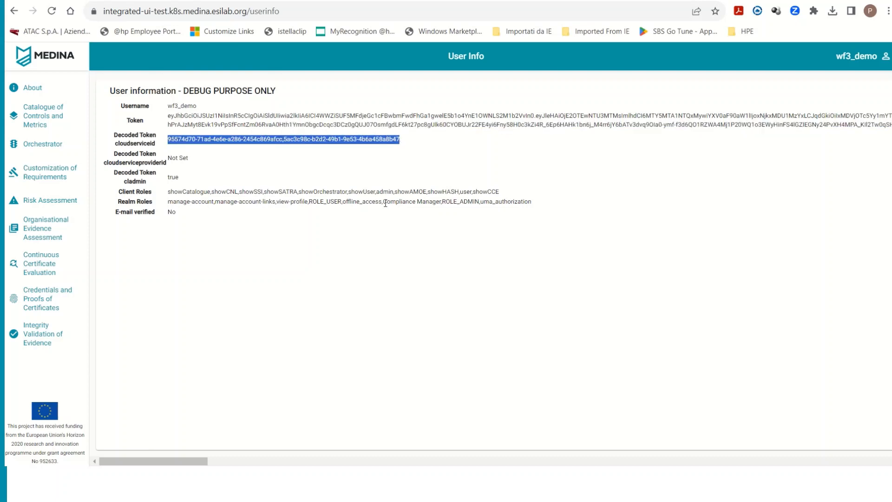
- Return to the Customization of Requirements list to compare its Cloud Service ID column with the user's IDs
click(884, 59)
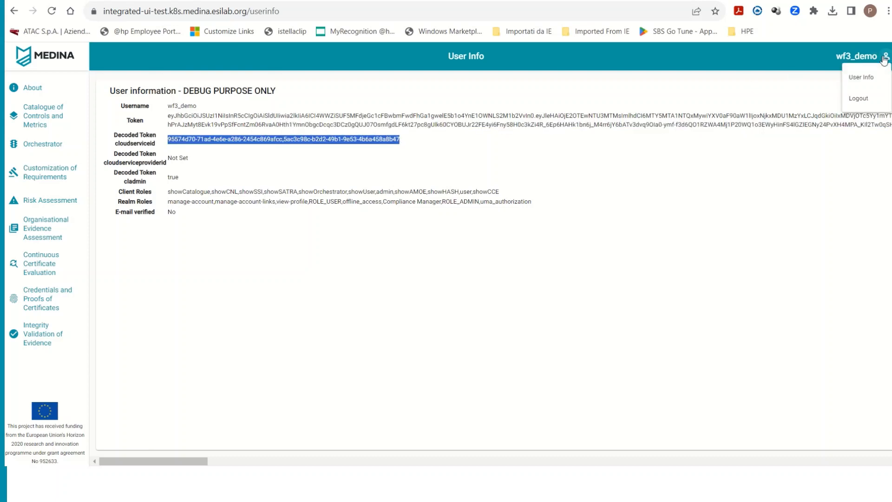
click(86, 186)
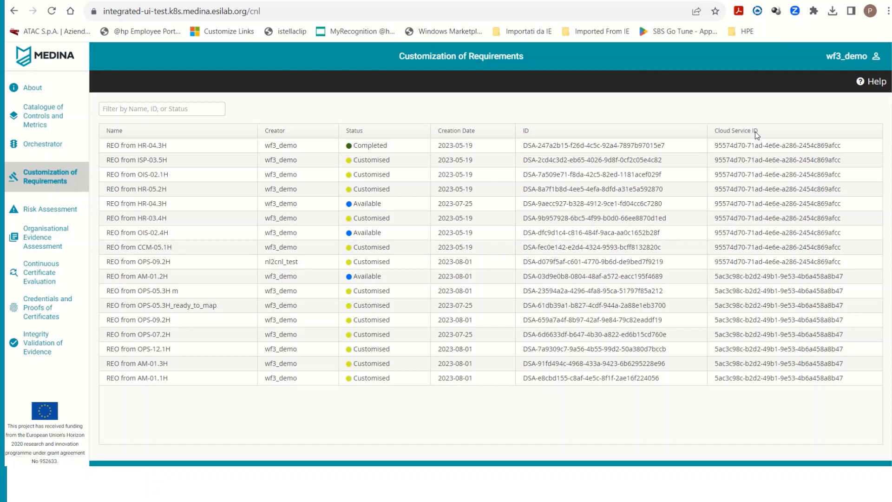
click(877, 65)
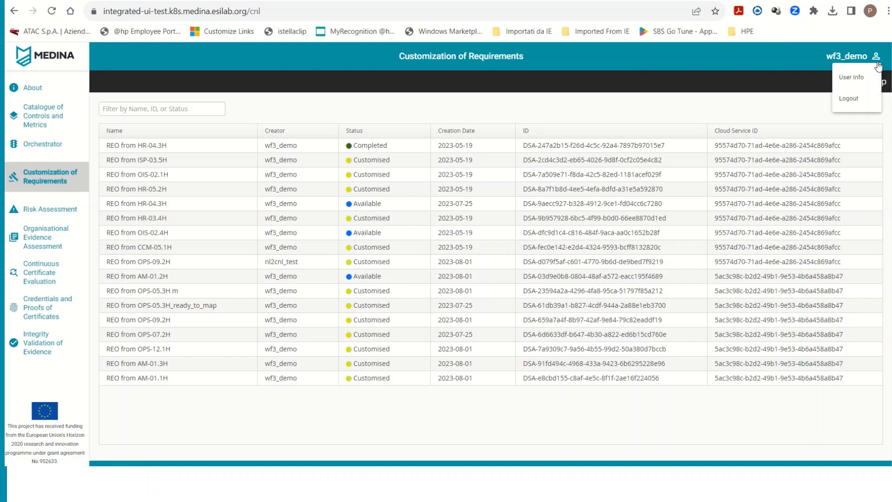
click(751, 149)
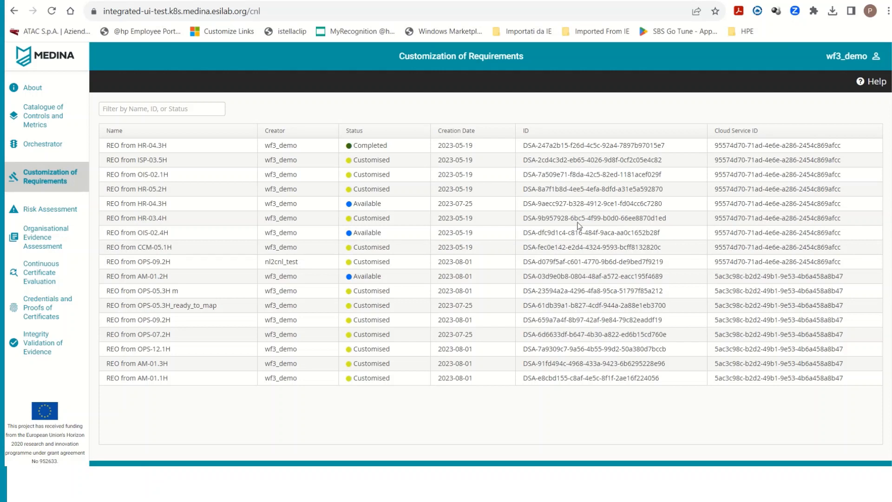
- Show the details of REO from OPS-05.3H m, highlighting its UUID and vocabulary URI and checking the assurance level help
click(225, 293)
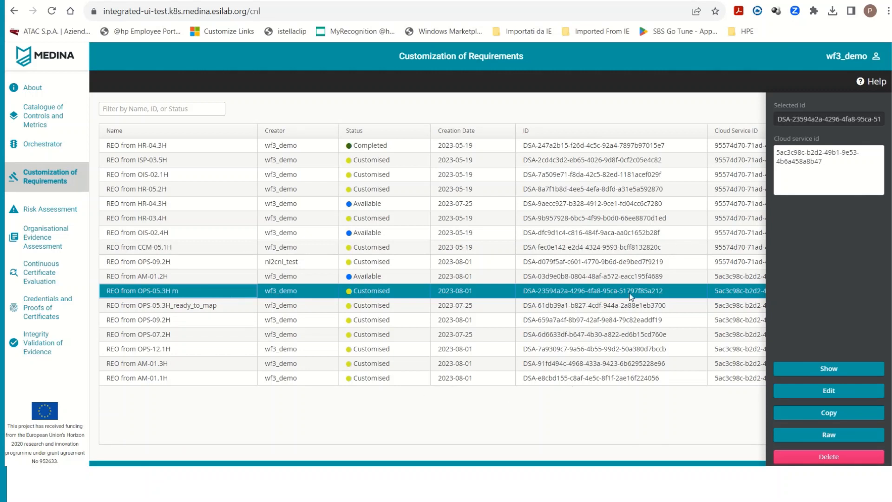
click(837, 369)
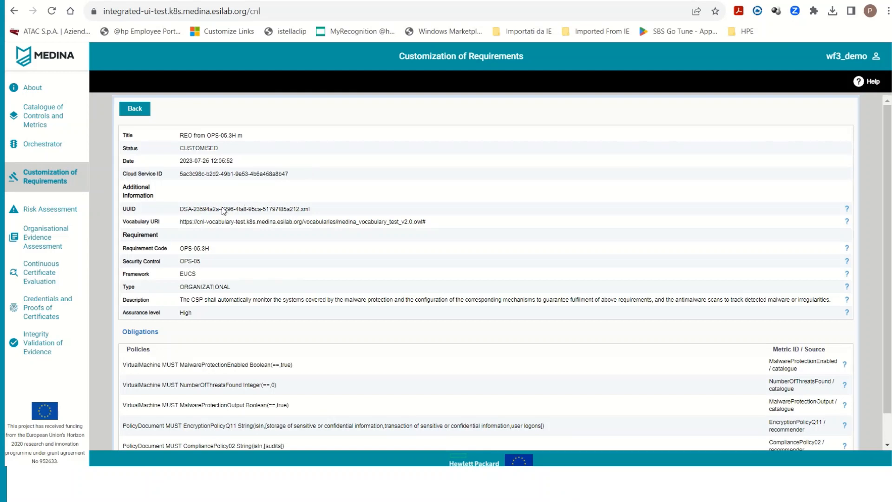
drag(181, 207, 321, 205)
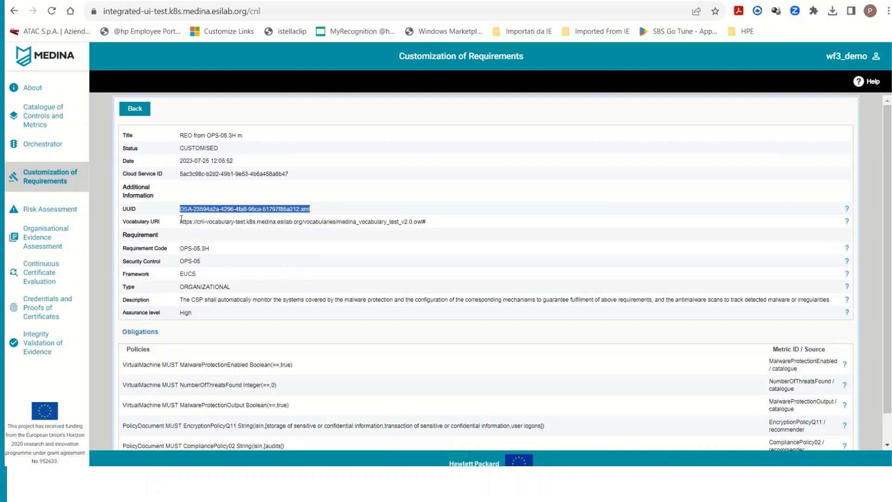
drag(181, 221, 429, 226)
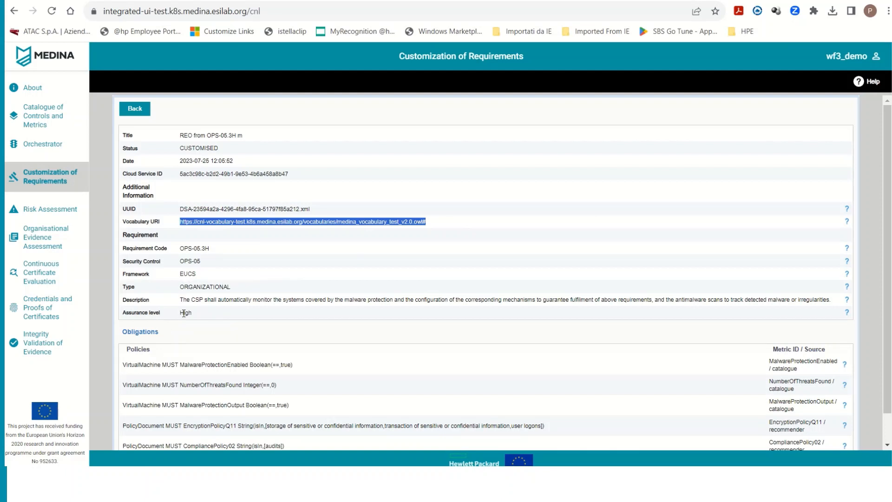
click(848, 314)
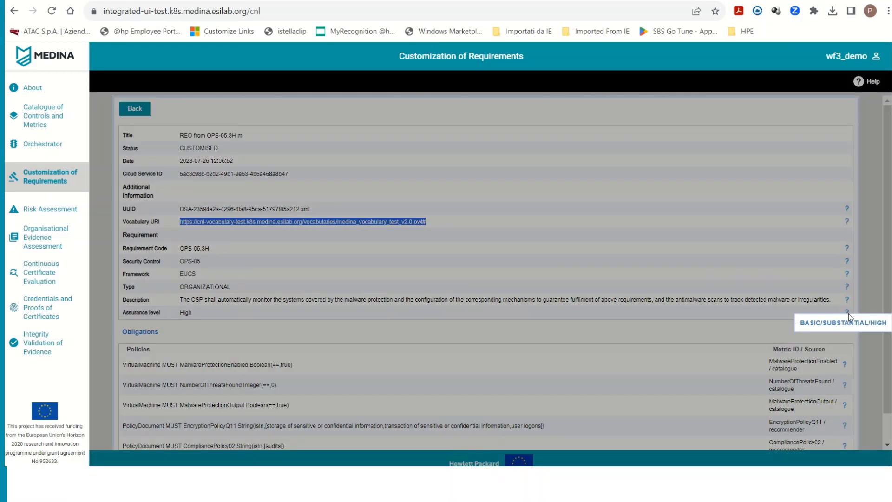
click(802, 285)
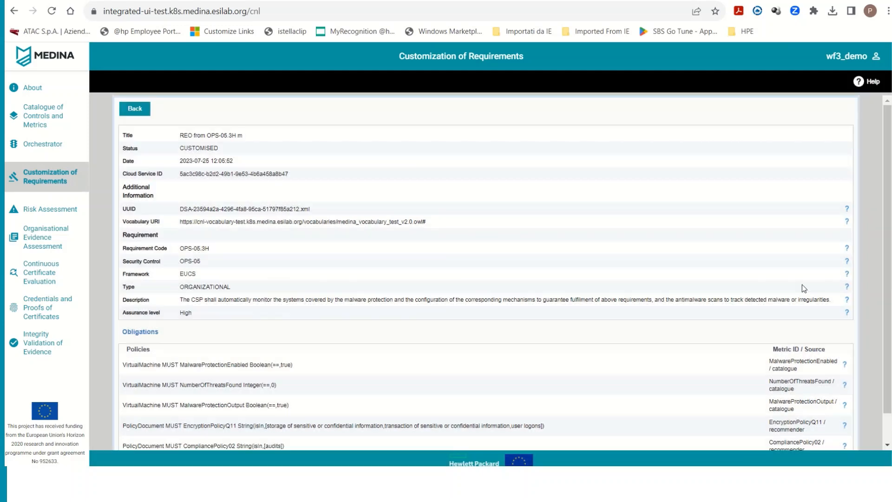
- Examine the REO's obligation policies, highlighting the MalwareProtectionEnabled metric, and go back to the requirements list
scroll(373, 437, down, 1)
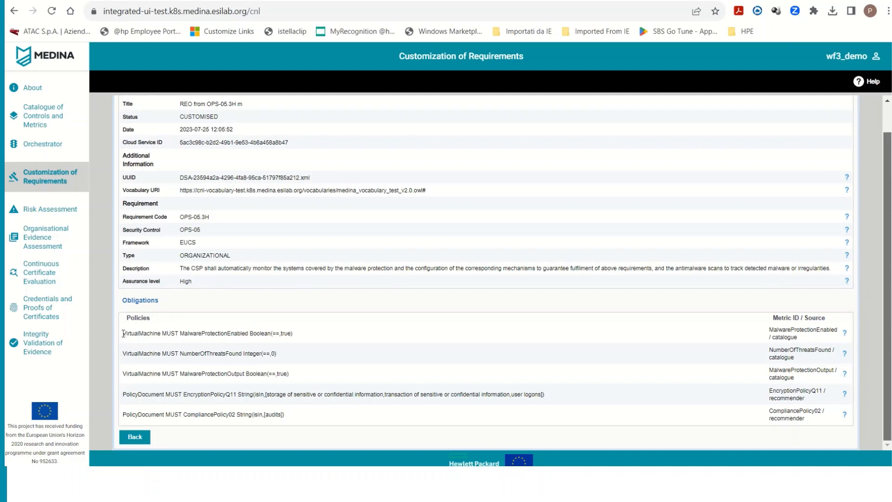
drag(123, 333, 247, 333)
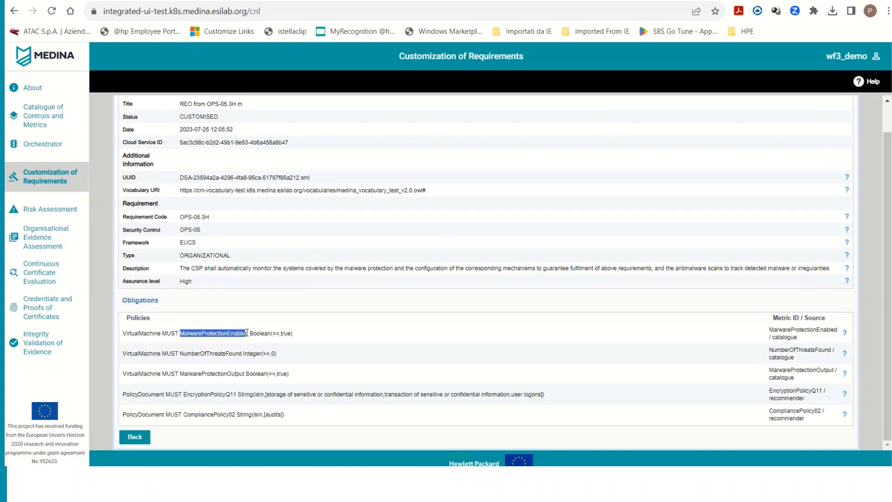
click(275, 335)
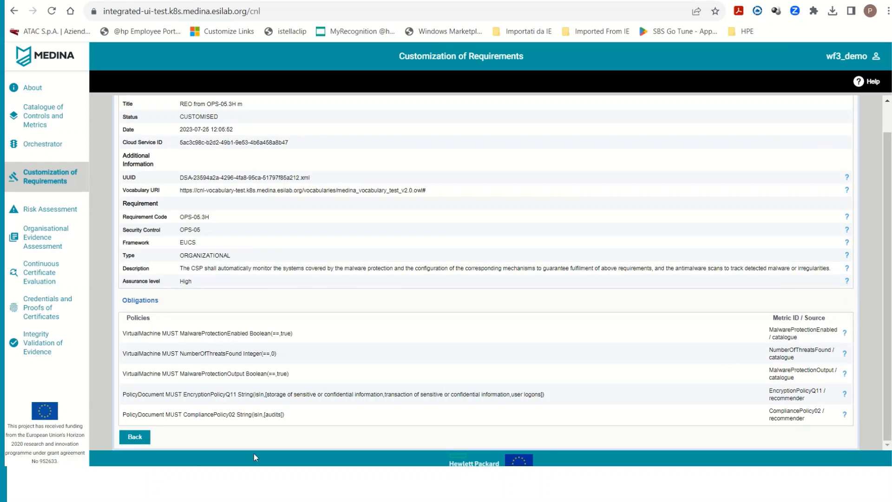
click(141, 439)
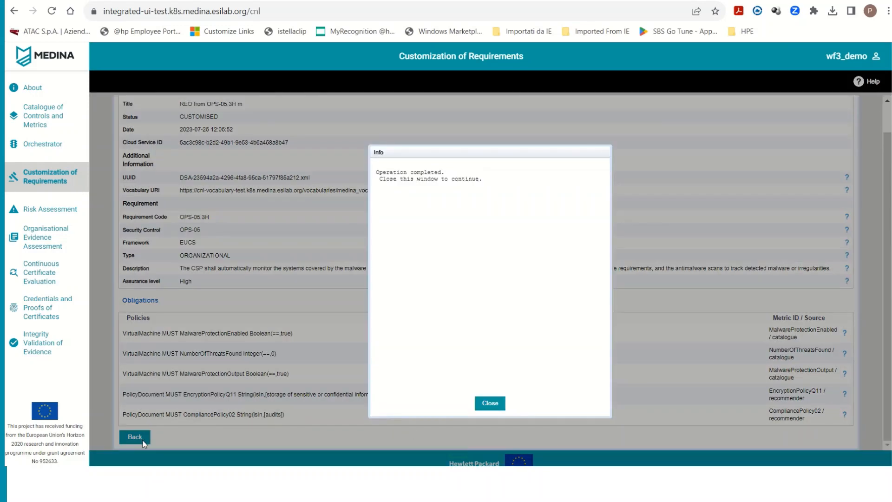
click(486, 407)
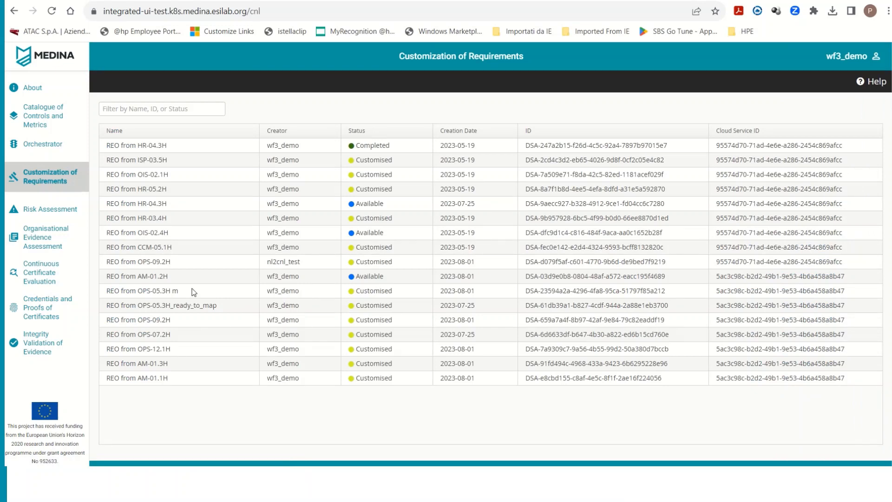
- Open REO from OPS-05.3H m for editing and delete its EncryptionPolicyQ11 obligation
click(194, 292)
click(849, 395)
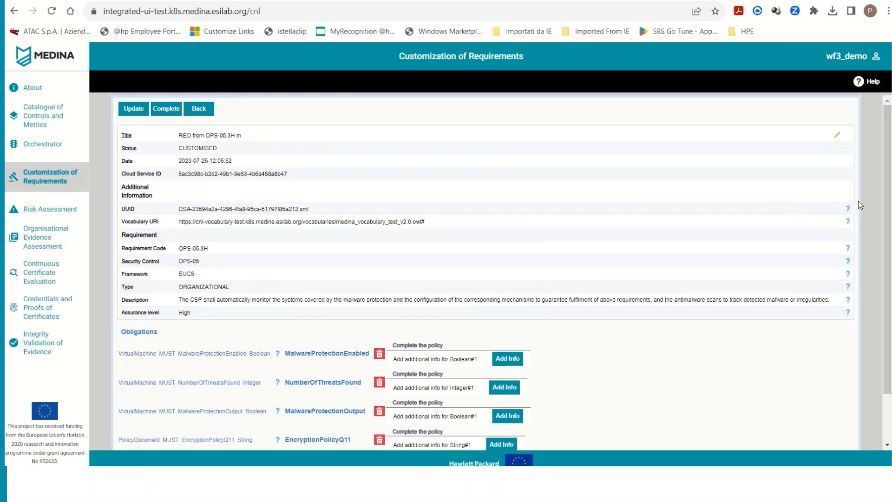
scroll(890, 214, down, 1)
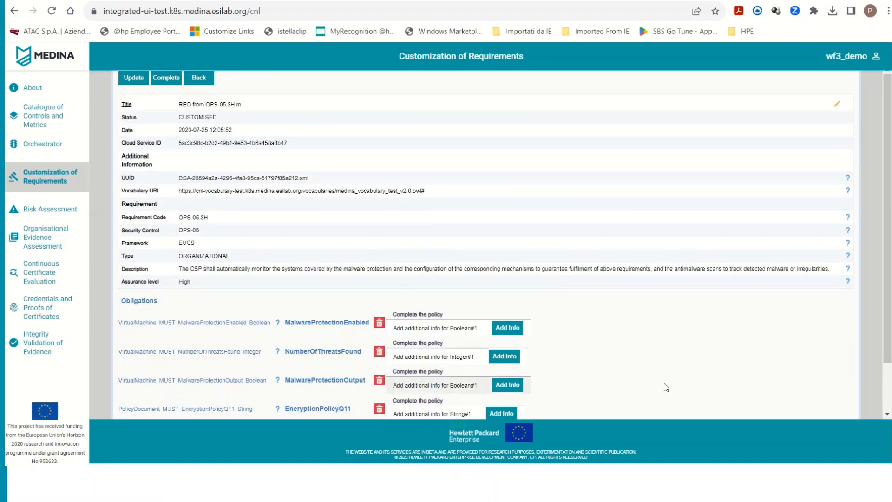
scroll(888, 349, down, 2)
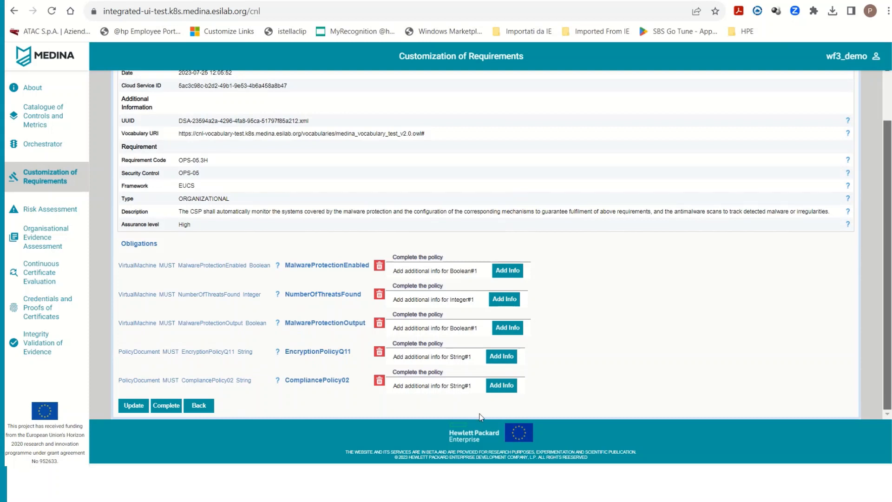
click(380, 354)
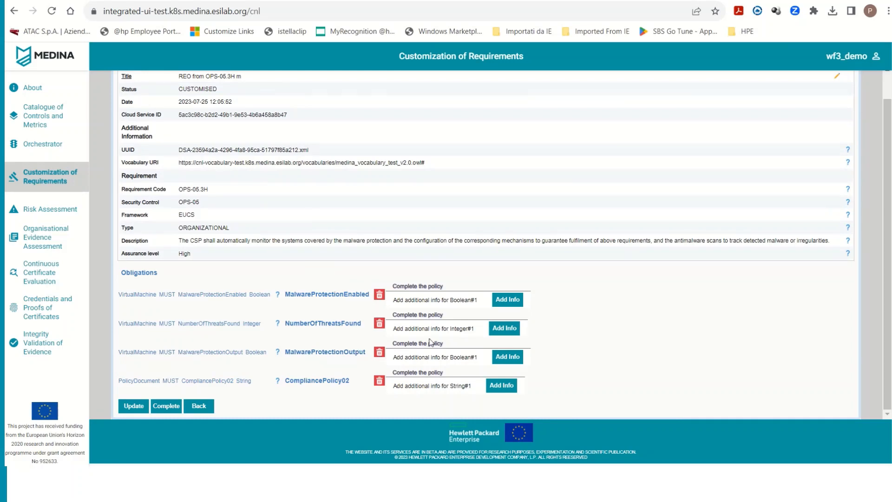
- Edit the integer option in the additional info of the NumberOfThreatsFound obligation and accept the entry
click(506, 328)
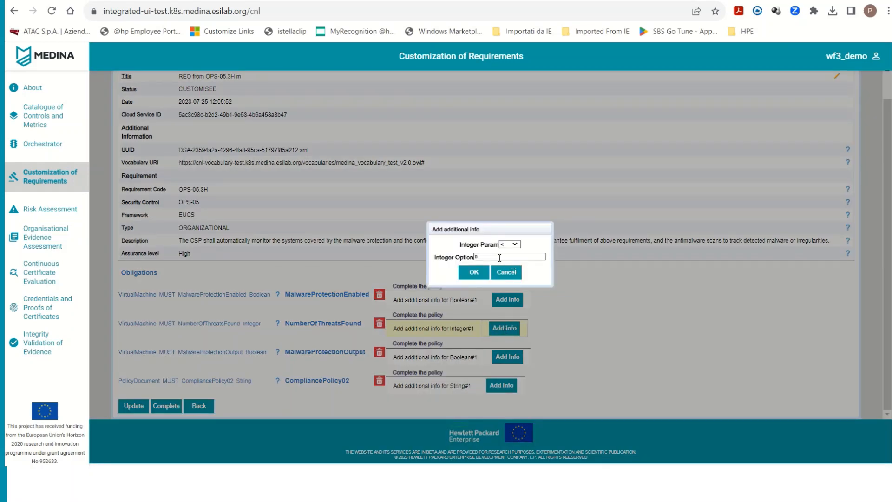
drag(498, 258, 455, 258)
click(472, 272)
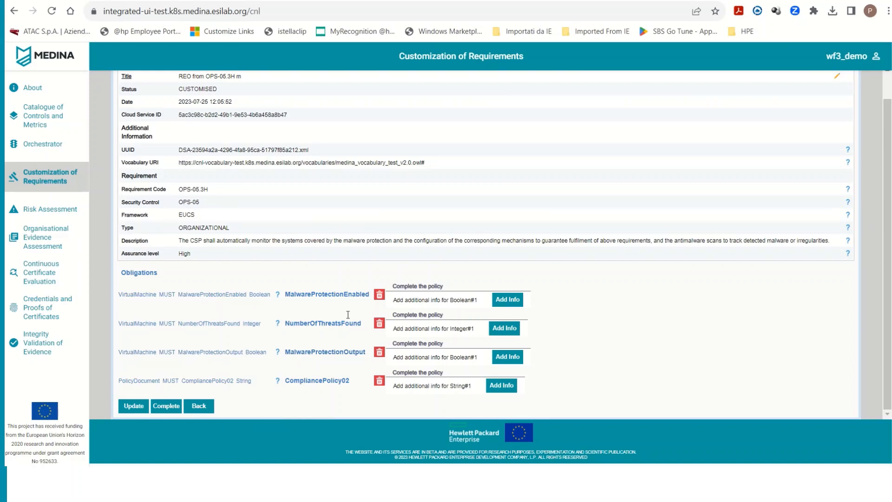
- Complete the edited REO from OPS-05.3H m and map it from the requirements list
click(163, 406)
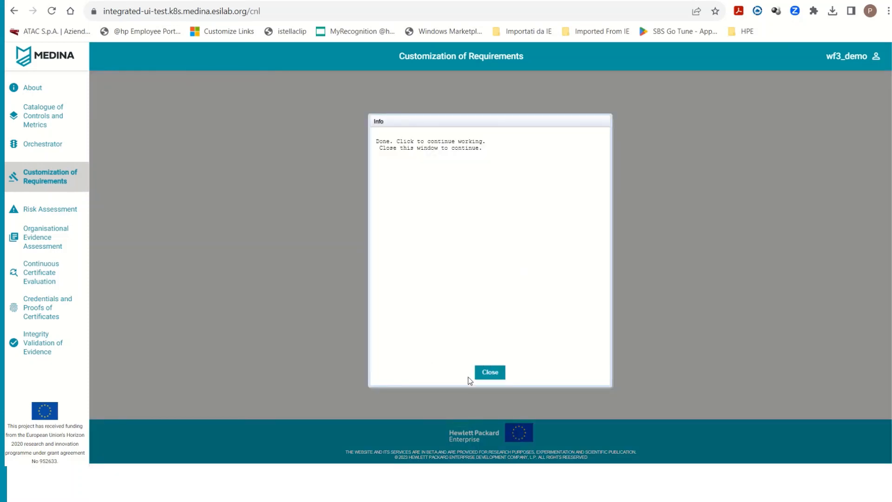
click(494, 375)
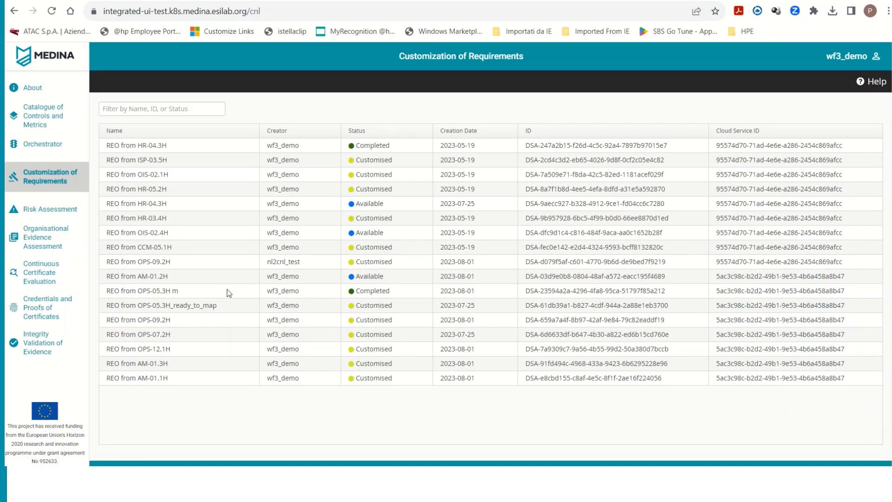
click(371, 294)
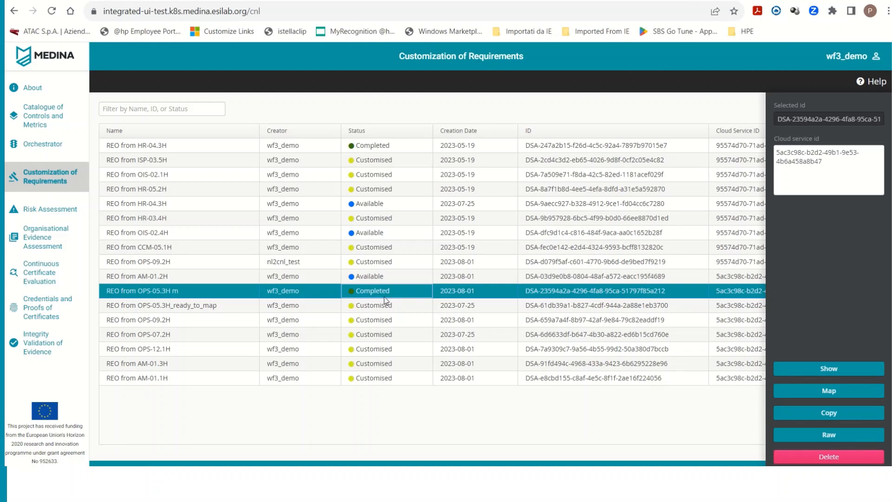
click(829, 392)
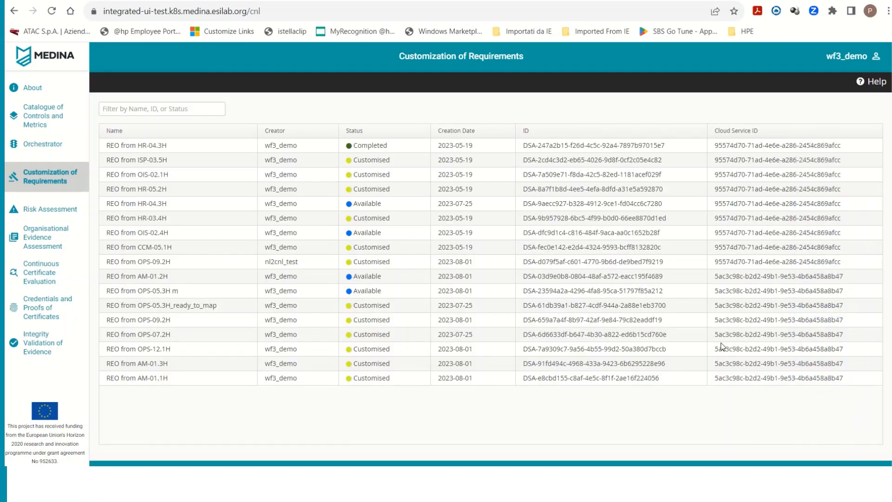
click(253, 292)
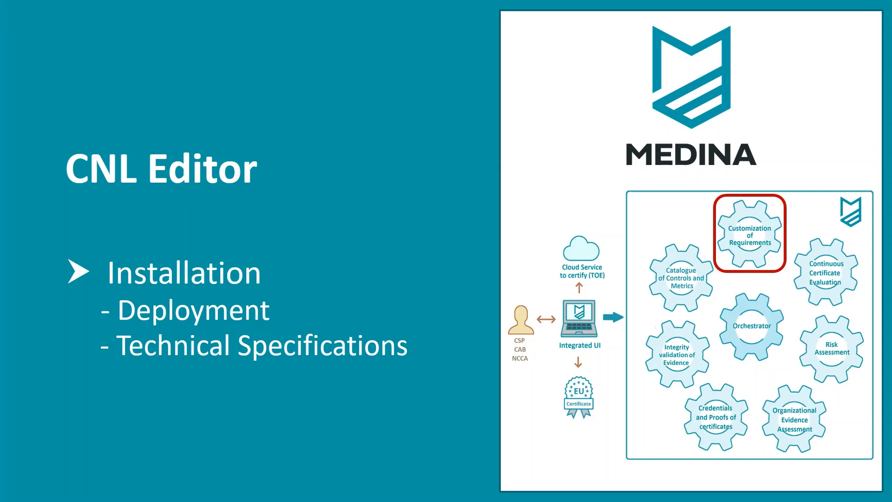
key(Right)
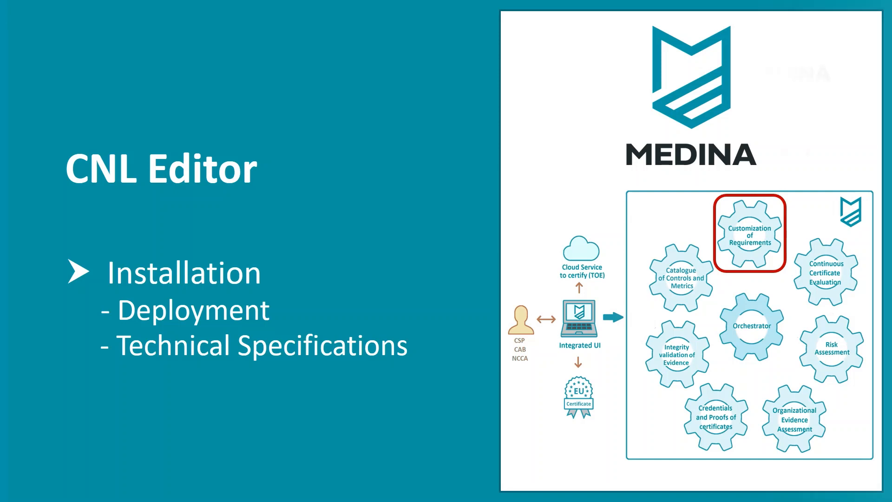